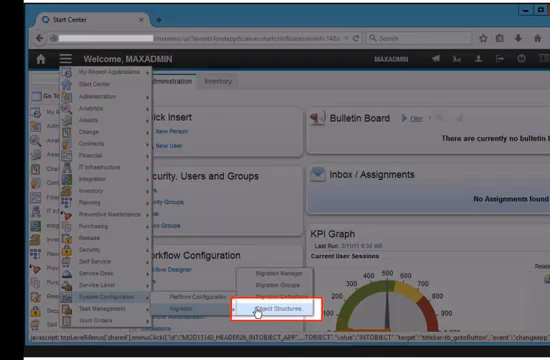
# - Open the REP_WORKORDER Work Order Details object structure in the Object Structures application
pyautogui.click(257, 312)
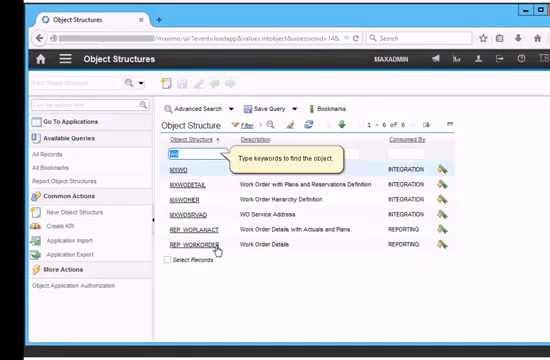
pyautogui.click(217, 249)
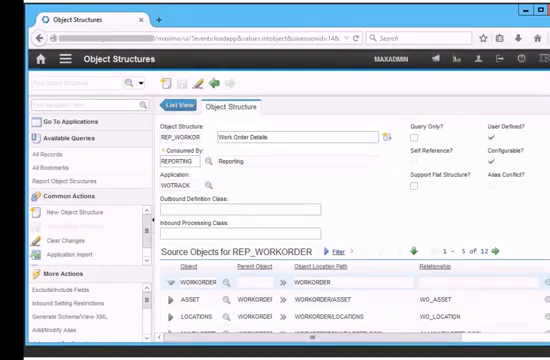
pyautogui.scroll(-3, 355, 230)
pyautogui.scroll(-5, 355, 230)
pyautogui.scroll(1, 355, 230)
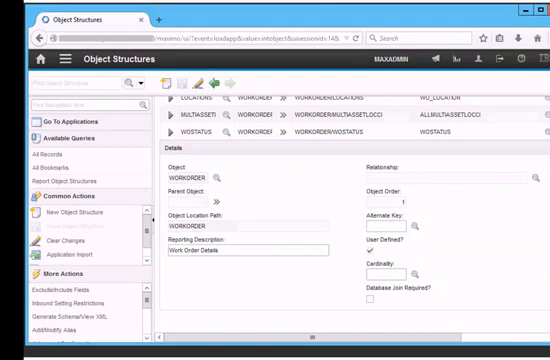
pyautogui.scroll(8, 355, 230)
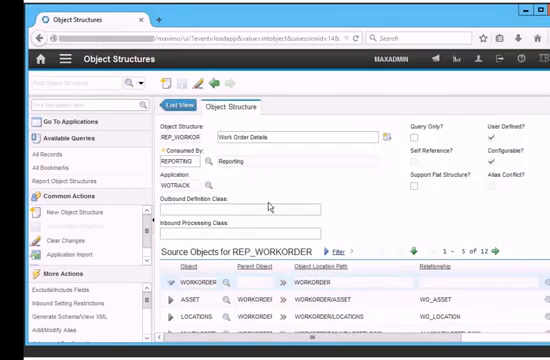
pyautogui.moveTo(147, 304)
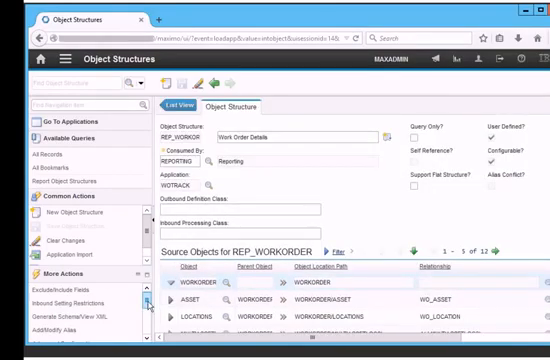
pyautogui.moveTo(148, 304); pyautogui.dragTo(146, 329)
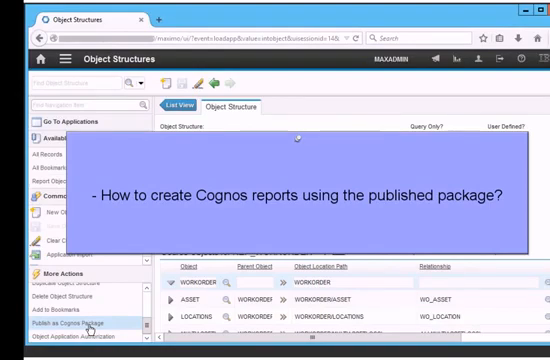
# - Open Report Administration from the Administration menu to reach Cognos Connection
pyautogui.click(64, 61)
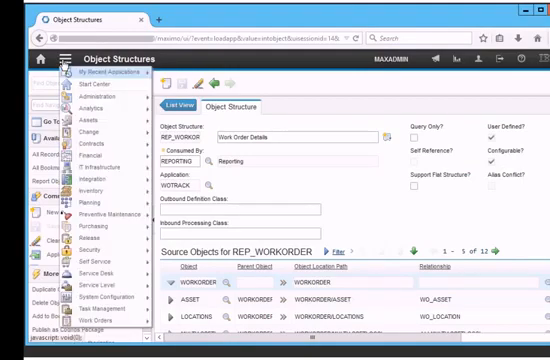
pyautogui.moveTo(100, 96)
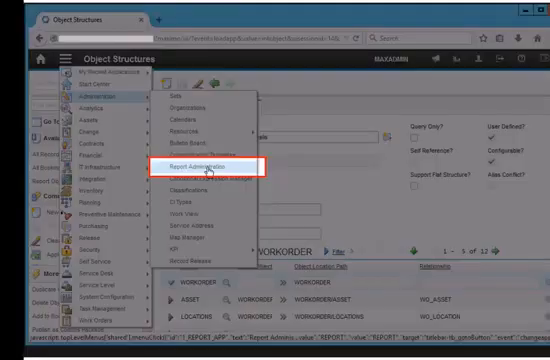
pyautogui.click(209, 170)
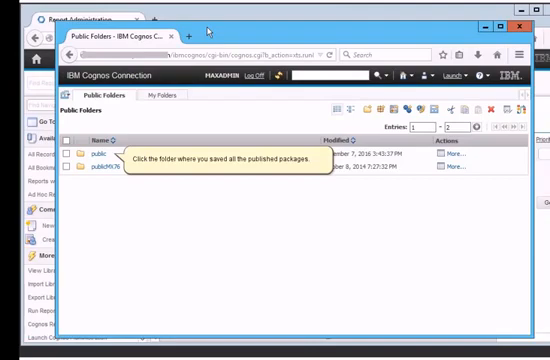
# - Launch Report Studio from the Work Order Details package in the public folder
pyautogui.click(98, 154)
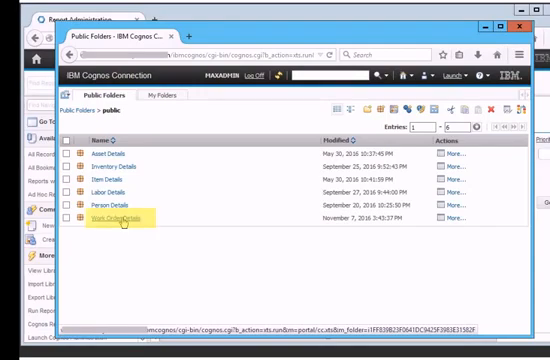
pyautogui.click(122, 219)
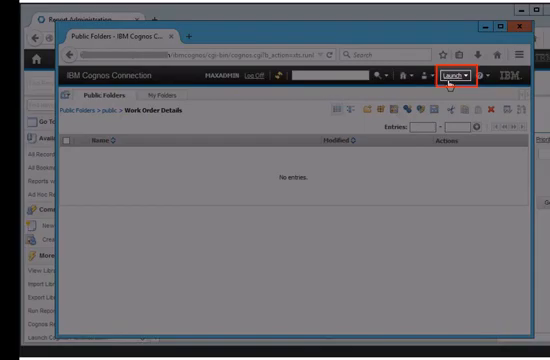
pyautogui.click(451, 77)
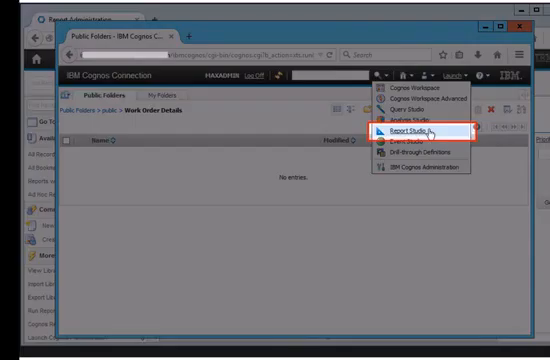
pyautogui.click(430, 134)
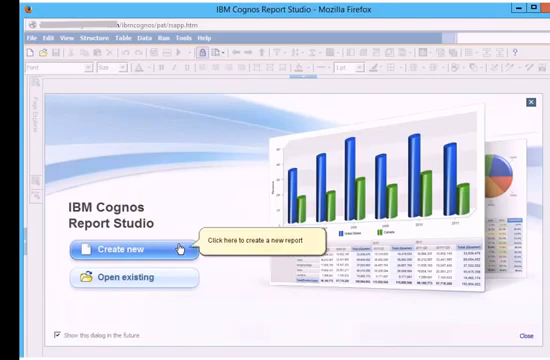
# - Create a new Crosstab report, keeping the Work Order Details package
pyautogui.click(180, 248)
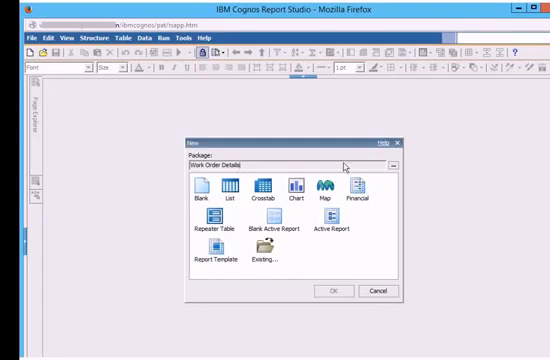
pyautogui.click(395, 166)
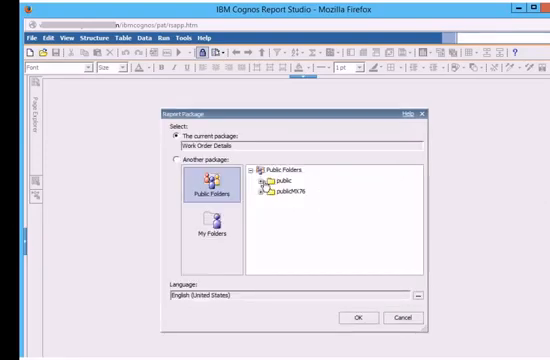
pyautogui.click(262, 181)
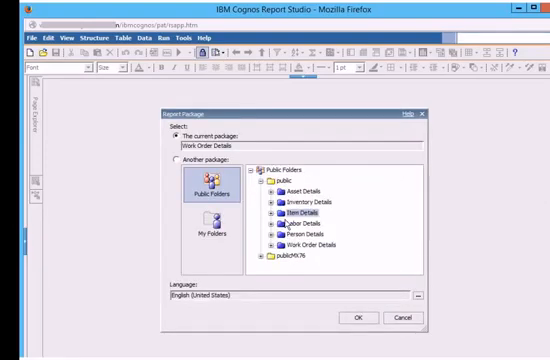
pyautogui.press('Return')
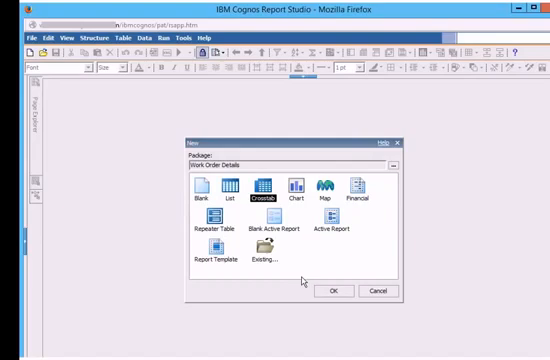
pyautogui.press('Return')
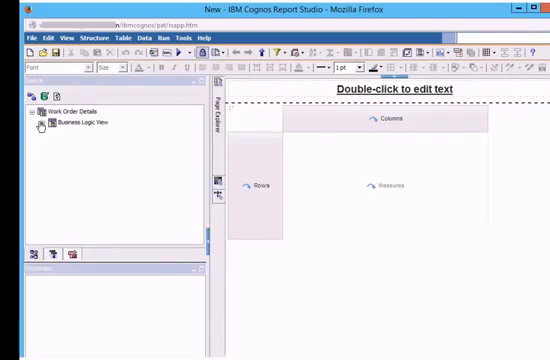
# - Expand Business Logic View > Workorder and place WORKTYPE on the crosstab rows
pyautogui.click(40, 123)
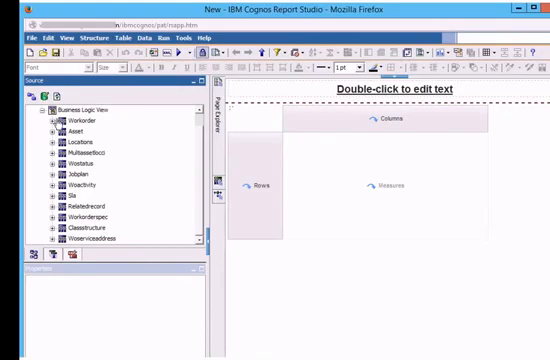
pyautogui.click(53, 121)
pyautogui.scroll(-2, 136, 192)
pyautogui.scroll(-1, 136, 192)
pyautogui.scroll(-3, 136, 192)
pyautogui.scroll(-3, 136, 192)
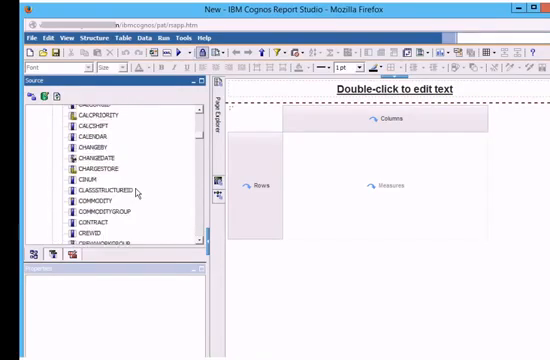
pyautogui.scroll(-3, 136, 192)
pyautogui.scroll(-2, 136, 192)
pyautogui.scroll(-3, 136, 192)
pyautogui.scroll(-5, 136, 192)
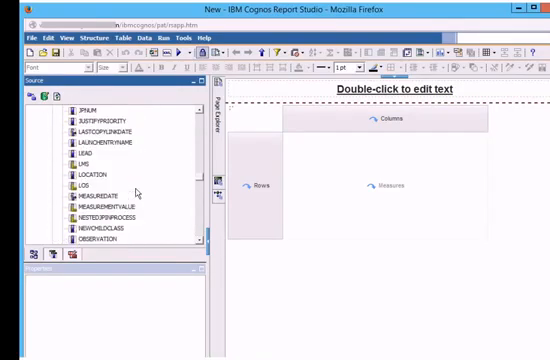
pyautogui.scroll(-5, 136, 192)
pyautogui.scroll(-5, 136, 192)
pyautogui.scroll(-5, 133, 186)
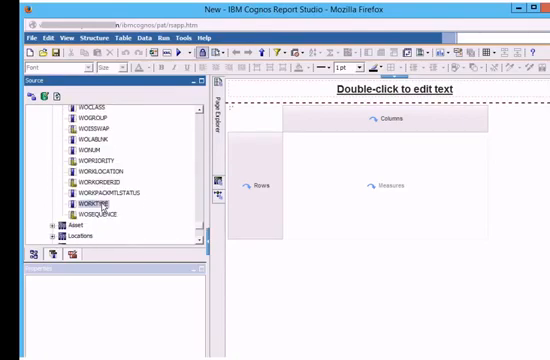
pyautogui.moveTo(103, 207); pyautogui.dragTo(258, 208)
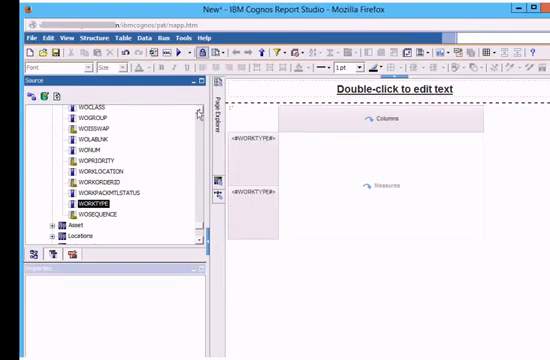
pyautogui.scroll(5, 199, 114)
pyautogui.scroll(2, 199, 114)
pyautogui.scroll(5, 199, 114)
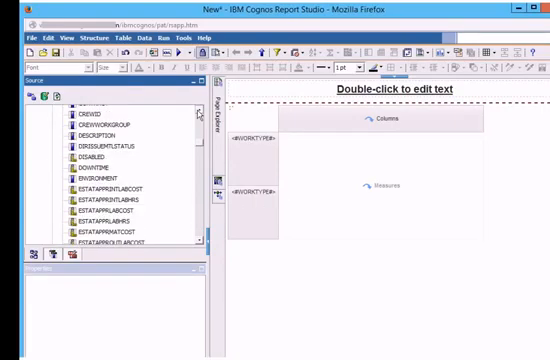
pyautogui.scroll(5, 199, 114)
pyautogui.scroll(5, 199, 114)
pyautogui.scroll(2, 199, 114)
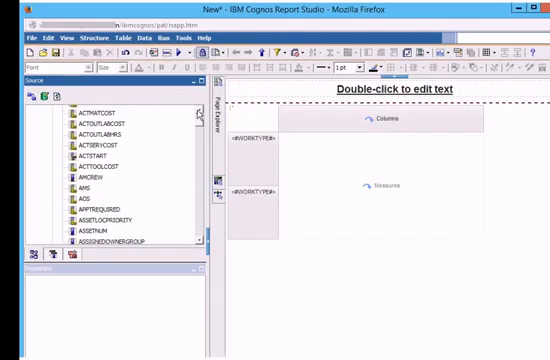
pyautogui.scroll(1, 199, 114)
pyautogui.scroll(2, 199, 114)
pyautogui.scroll(3, 199, 114)
# - Make ACTLABCOST the crosstab measure and SITEID the column headers
pyautogui.click(100, 176)
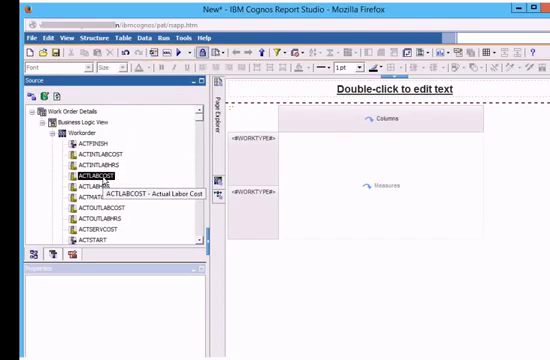
pyautogui.moveTo(103, 182); pyautogui.dragTo(312, 174)
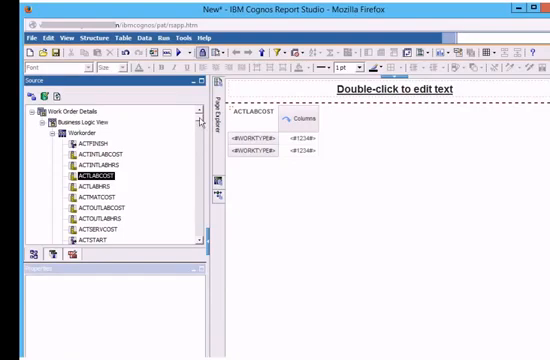
pyautogui.moveTo(200, 120); pyautogui.dragTo(200, 212)
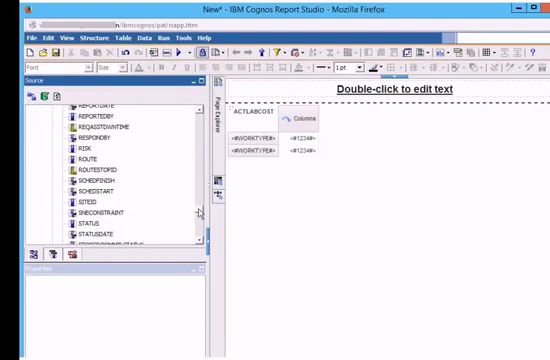
pyautogui.click(88, 202)
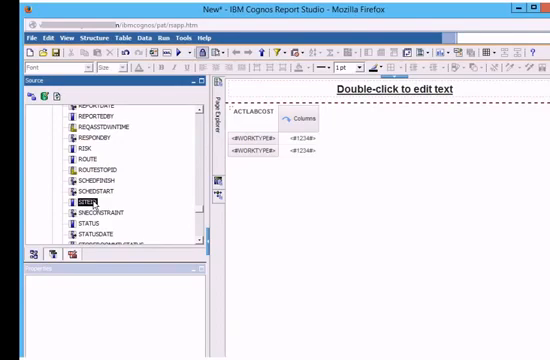
pyautogui.moveTo(88, 203); pyautogui.dragTo(312, 132)
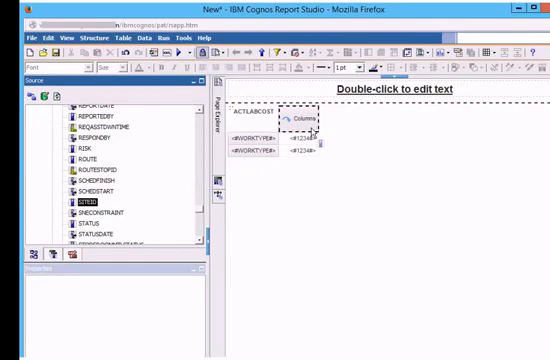
pyautogui.moveTo(312, 132); pyautogui.dragTo(312, 133)
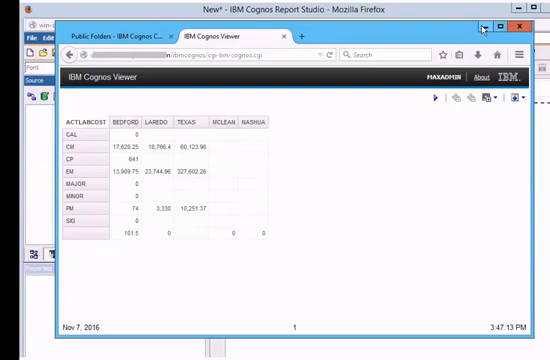
pyautogui.click(484, 28)
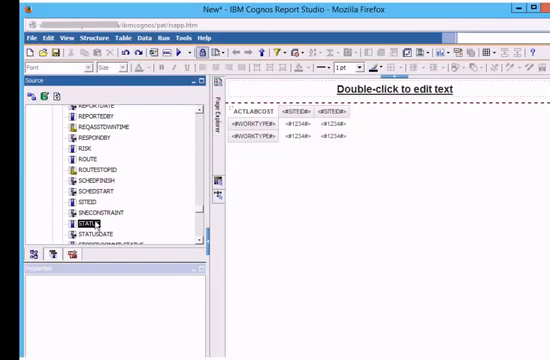
# - Nest STATUS beside WORKTYPE in the crosstab rows and run the report
pyautogui.moveTo(97, 225); pyautogui.dragTo(158, 208)
pyautogui.moveTo(158, 208); pyautogui.dragTo(278, 136)
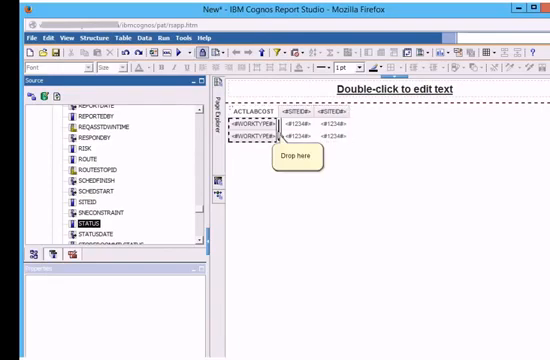
pyautogui.moveTo(278, 136); pyautogui.dragTo(280, 134)
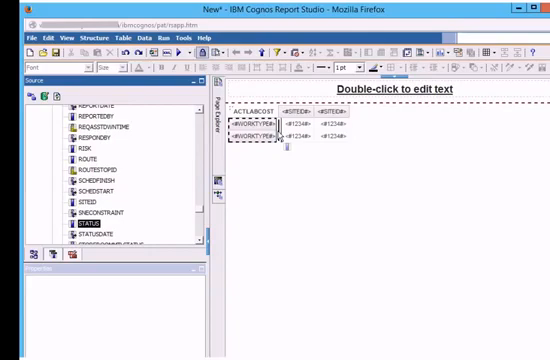
pyautogui.moveTo(279, 133); pyautogui.dragTo(279, 134)
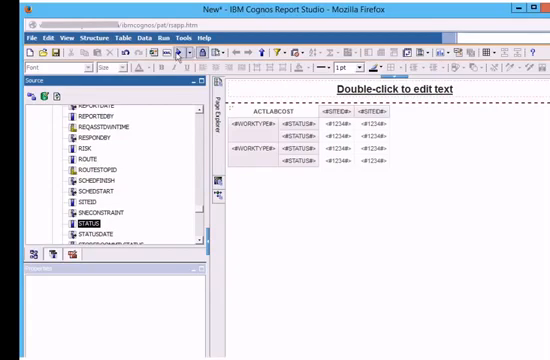
pyautogui.click(178, 55)
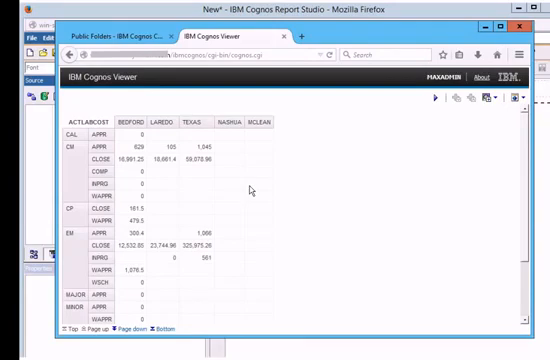
pyautogui.scroll(-3, 250, 190)
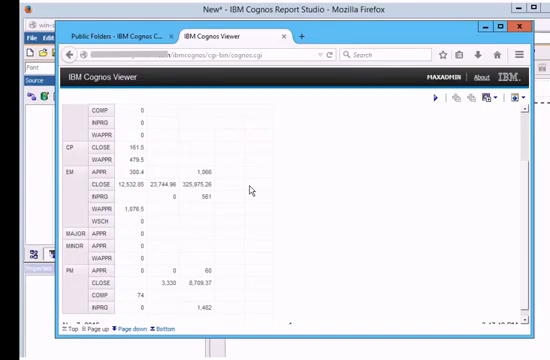
pyautogui.scroll(-1, 250, 190)
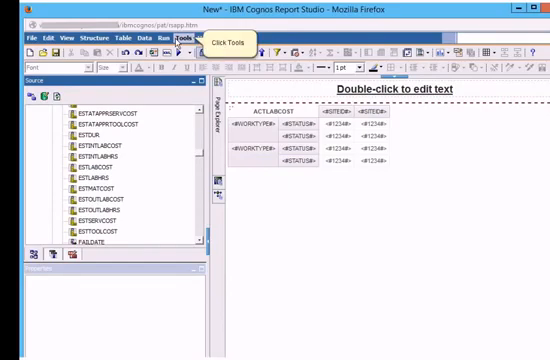
# - Copy the report to the clipboard via Tools and show its XML specification
pyautogui.click(178, 40)
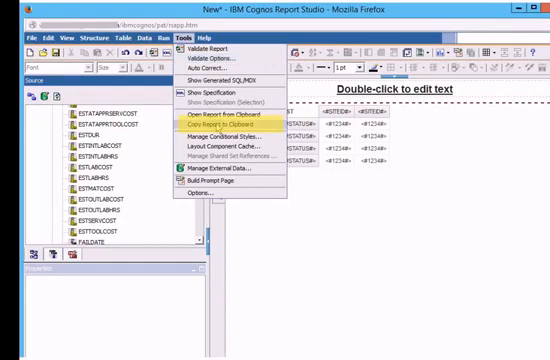
pyautogui.click(218, 124)
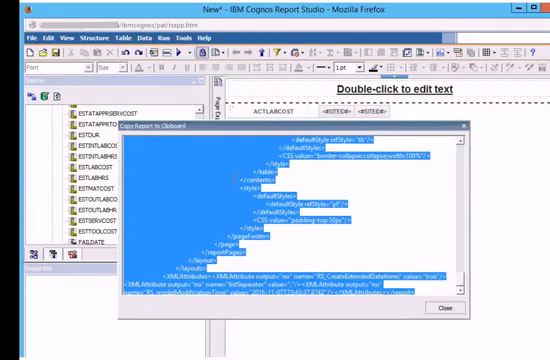
pyautogui.scroll(2, 327, 203)
pyautogui.scroll(3, 327, 203)
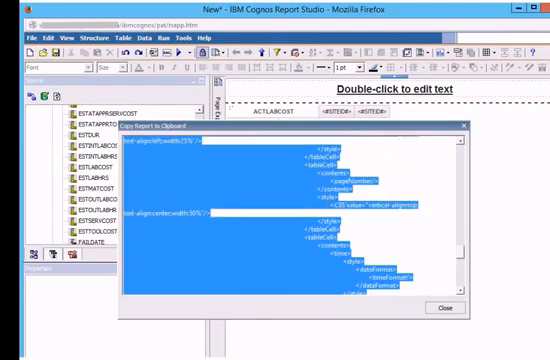
pyautogui.scroll(3, 328, 205)
pyautogui.scroll(3, 327, 204)
pyautogui.scroll(3, 327, 204)
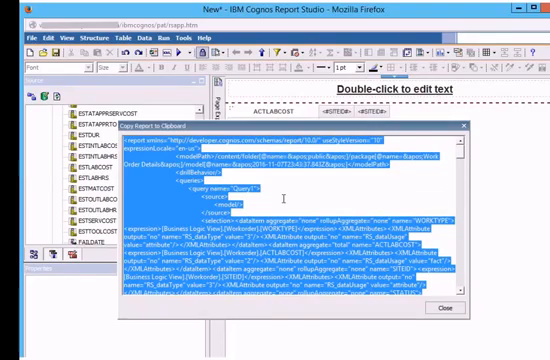
pyautogui.click(205, 158)
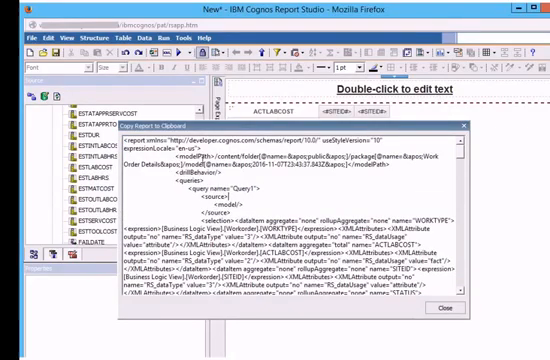